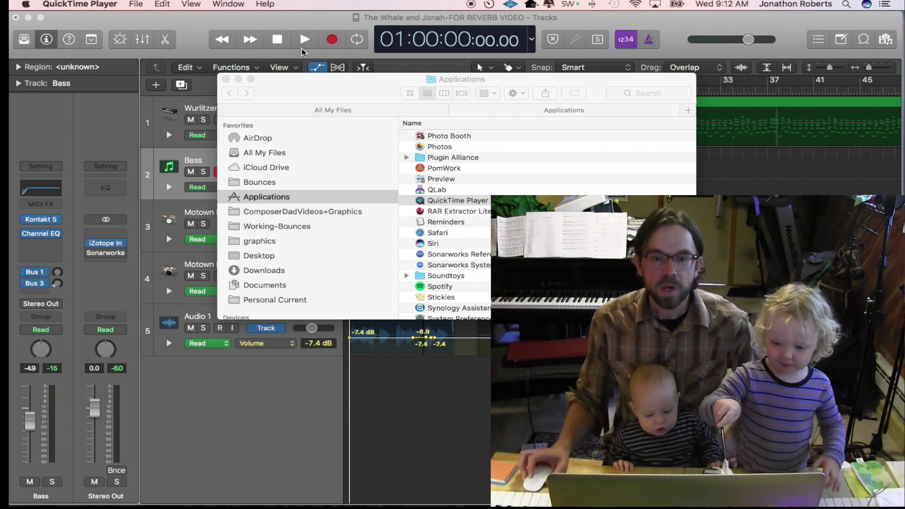
- Bring the 'The Whale and Jonah-FOR REVERB VIDEO' session to the front and move the playhead to bar 9
click(215, 24)
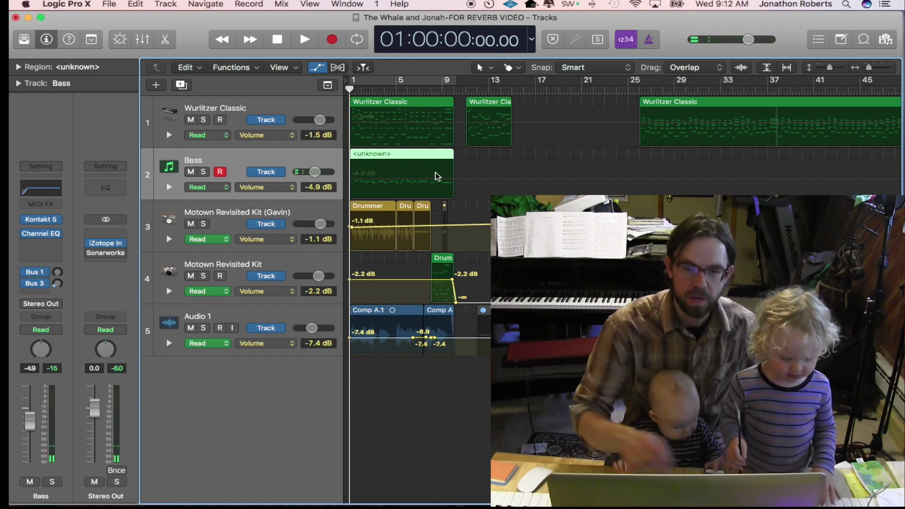
click(453, 89)
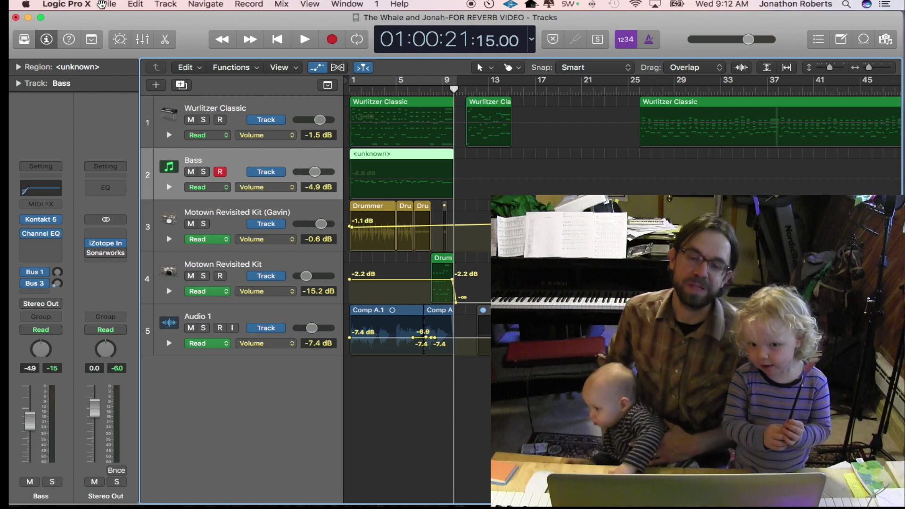
- Play the song from the start to hear the full mix, stopping around bar 5
click(298, 42)
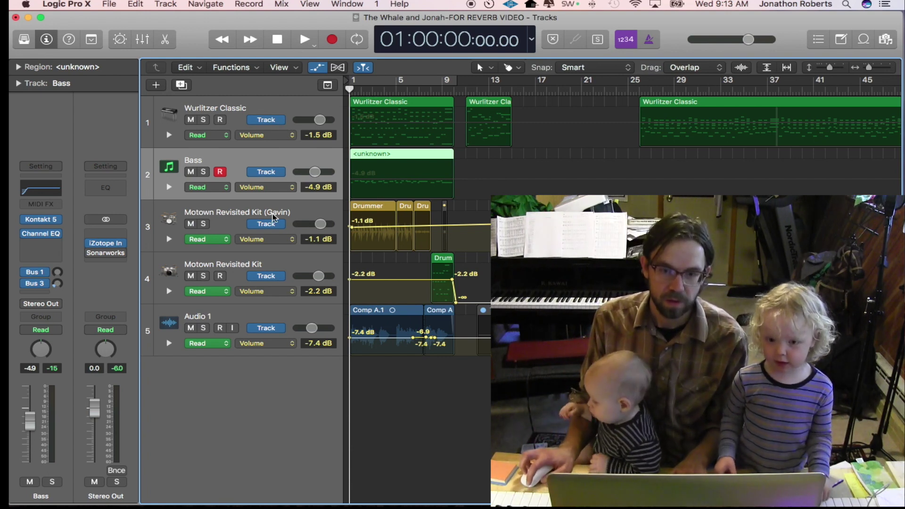
key(space)
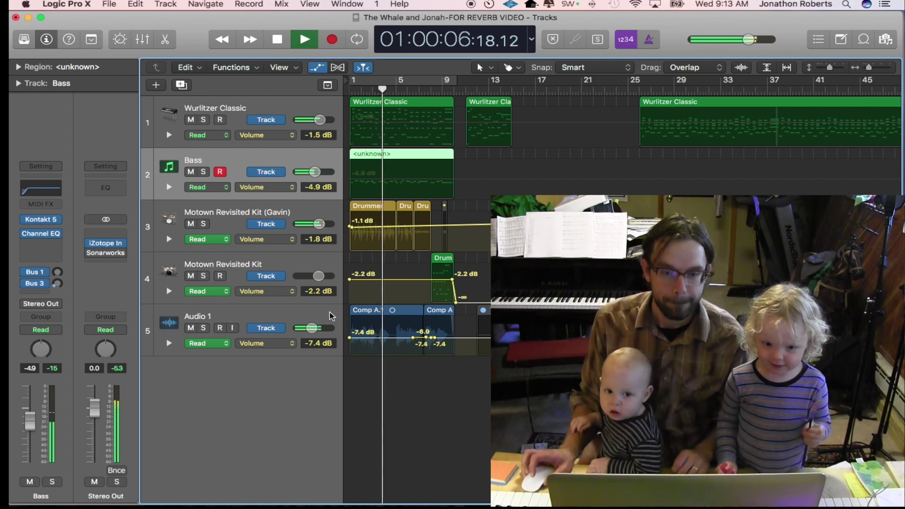
key(space)
- Solo the Audio 1 vocal track and play it back on its own briefly
click(269, 317)
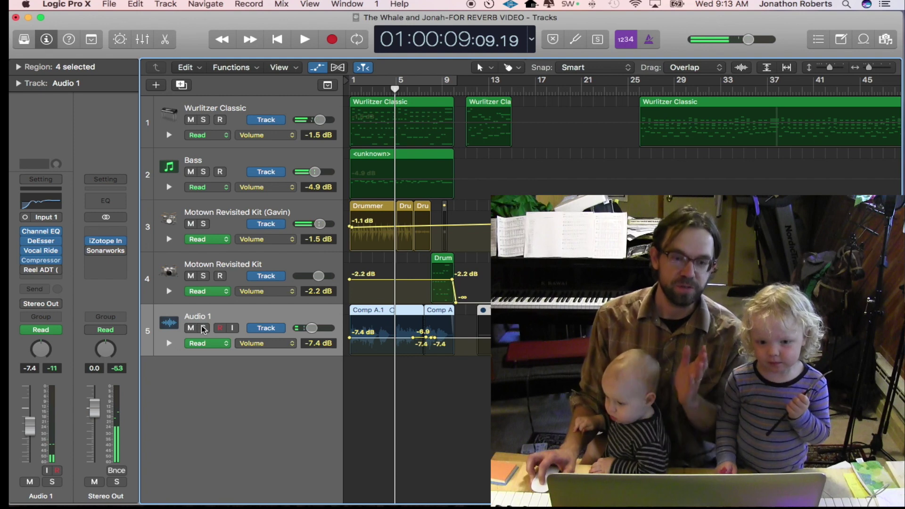
click(204, 329)
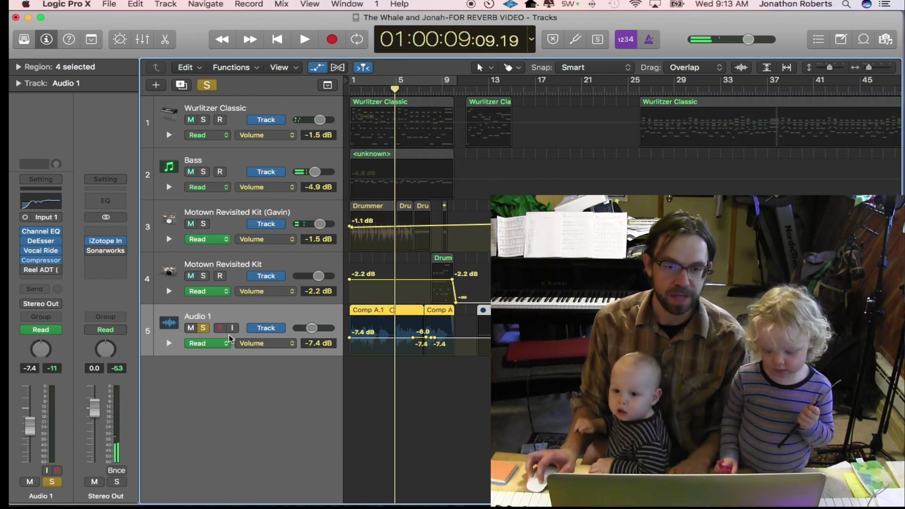
key(space)
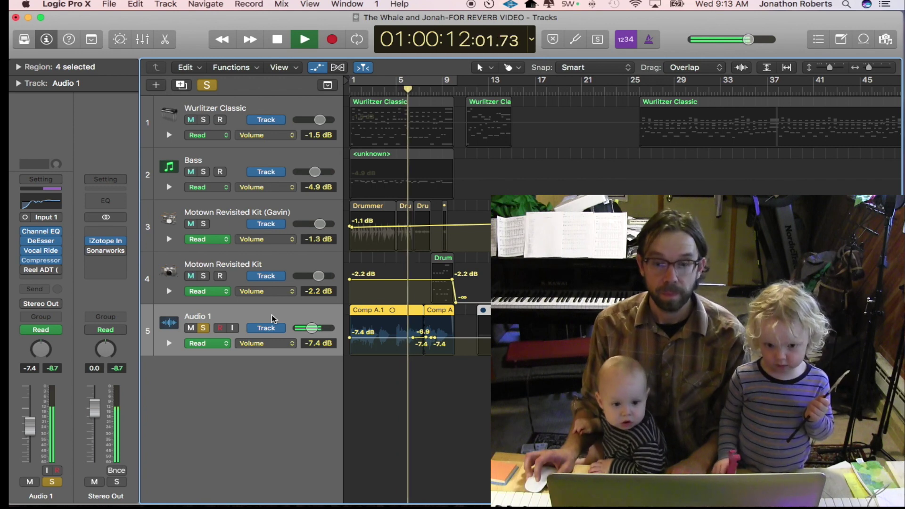
key(space)
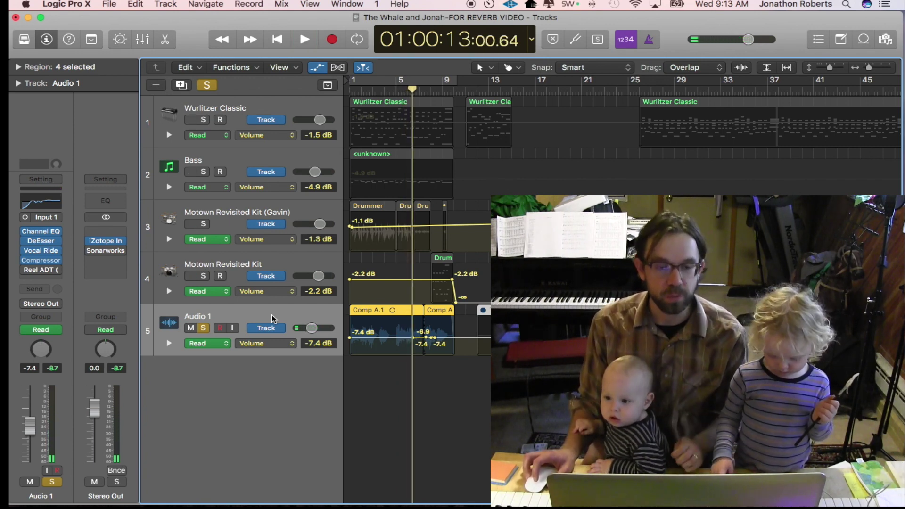
click(43, 278)
click(64, 273)
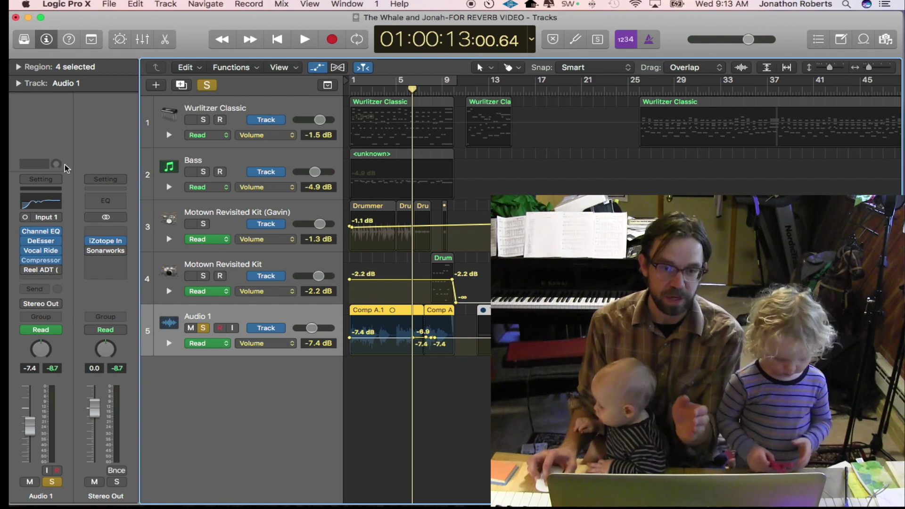
click(50, 277)
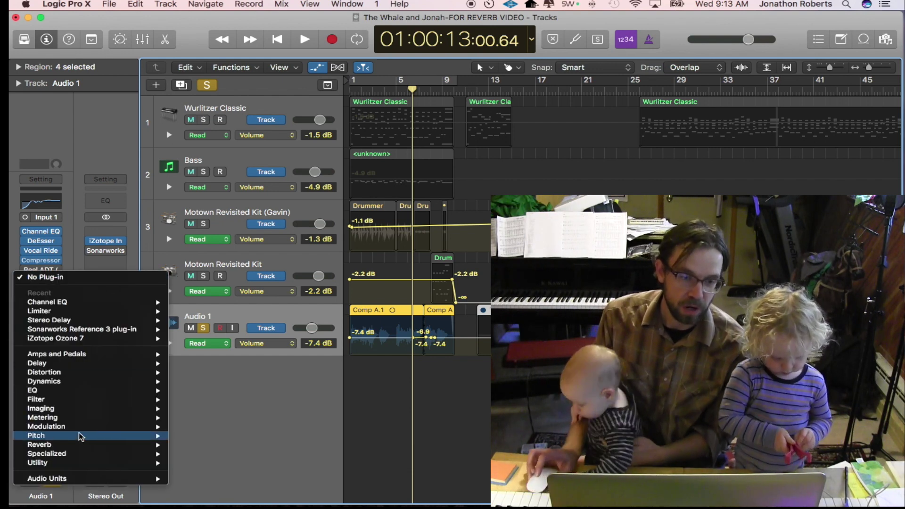
mouse_move(80, 441)
mouse_move(226, 472)
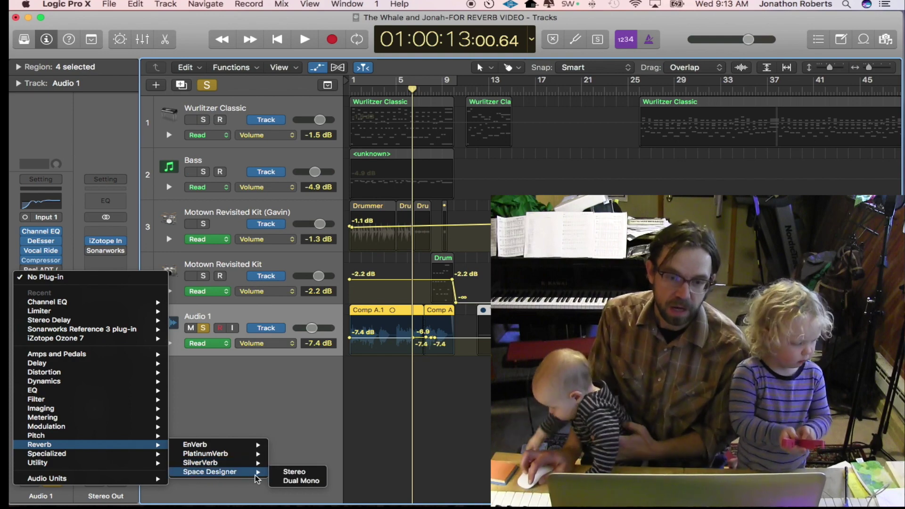
click(291, 472)
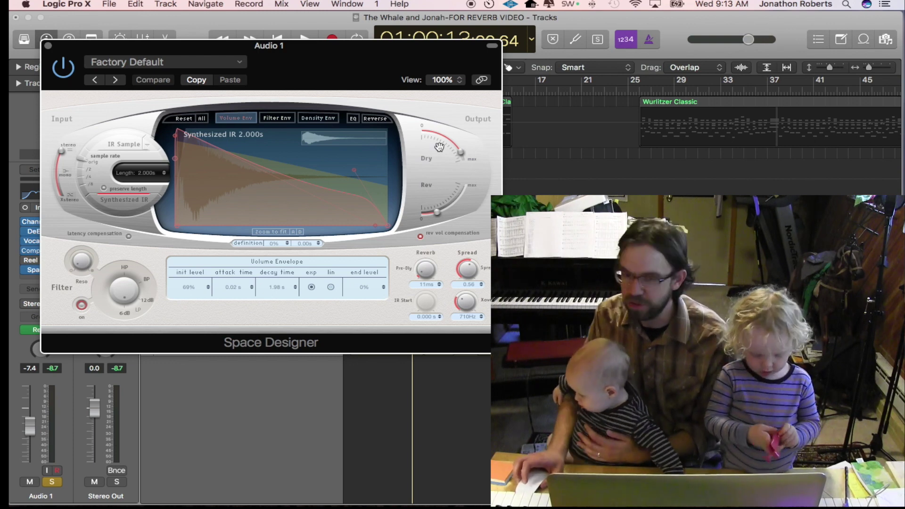
mouse_move(438, 212)
mouse_down()
mouse_move(456, 207)
mouse_move(432, 219)
mouse_up()
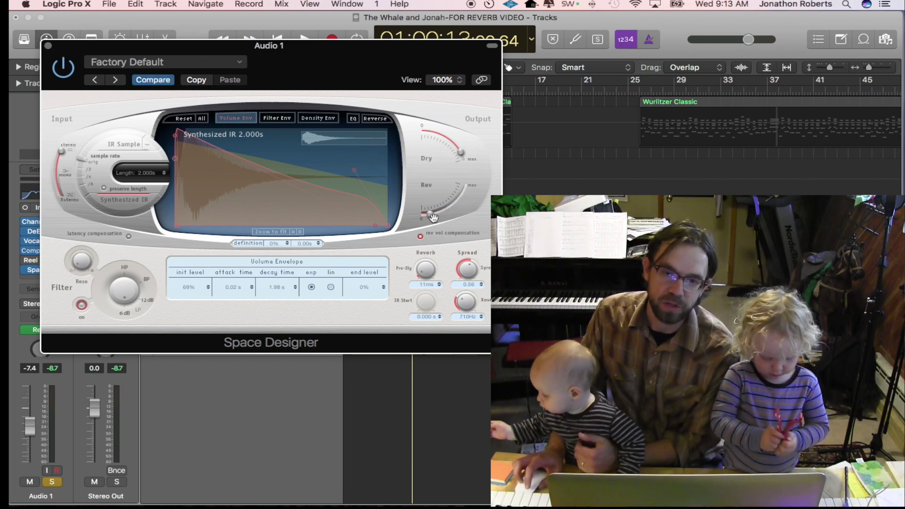
click(48, 46)
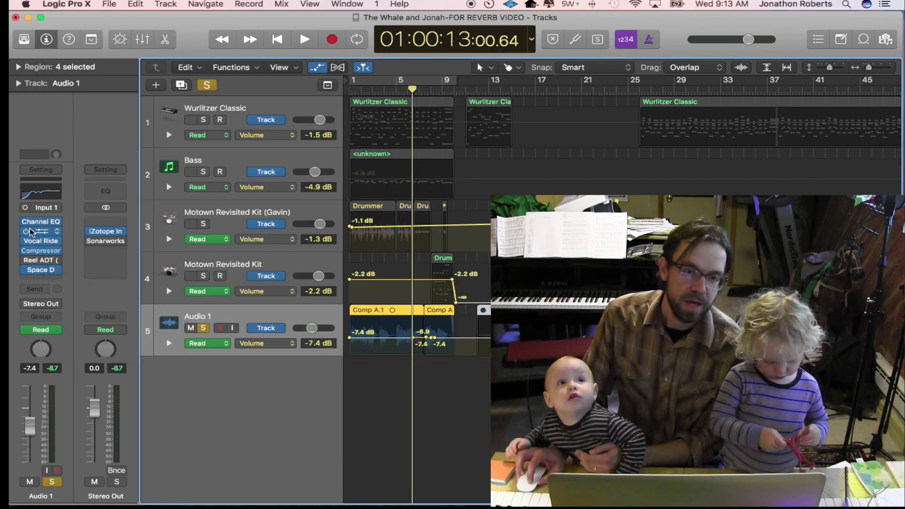
click(58, 273)
click(58, 288)
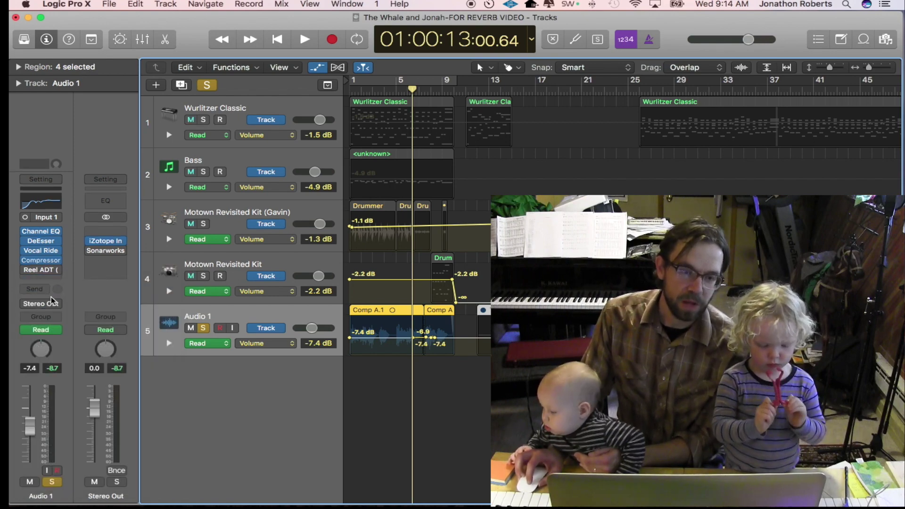
- Add a send from Audio 1 to Bus 4, creating the new Aux 4 return channel
click(40, 294)
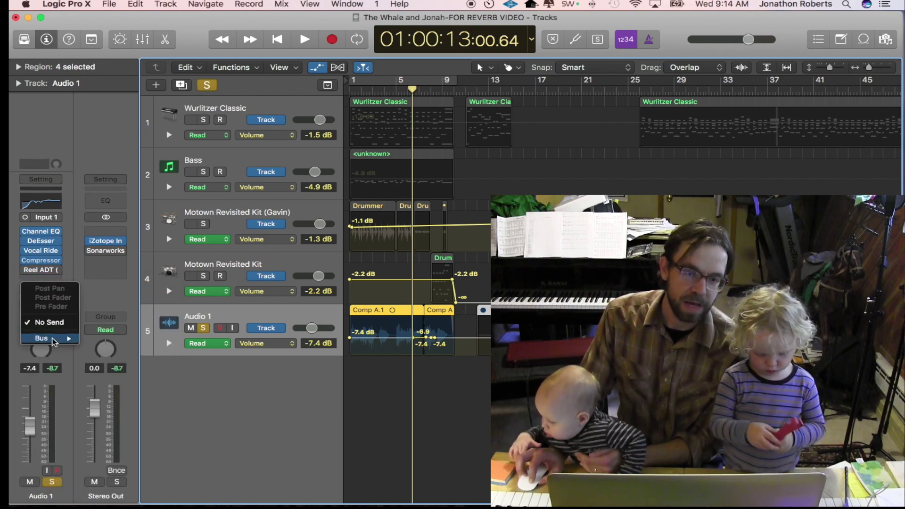
mouse_move(45, 338)
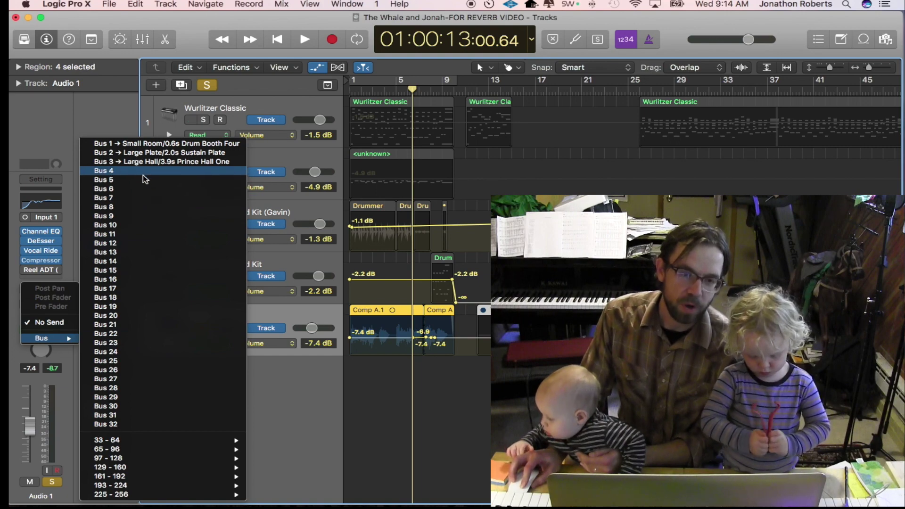
click(140, 174)
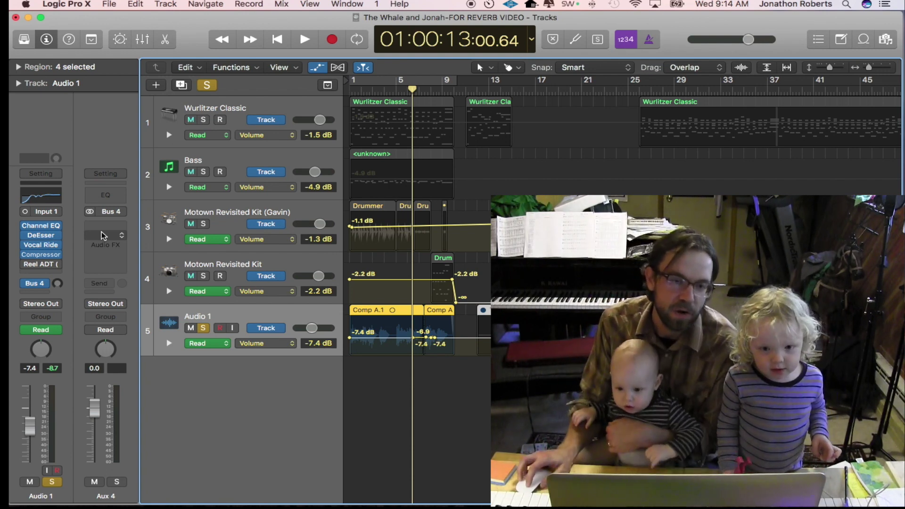
click(109, 225)
- Put a stereo Space Designer reverb on Aux 4 with wet level around -3.6 dB, then play
mouse_move(141, 391)
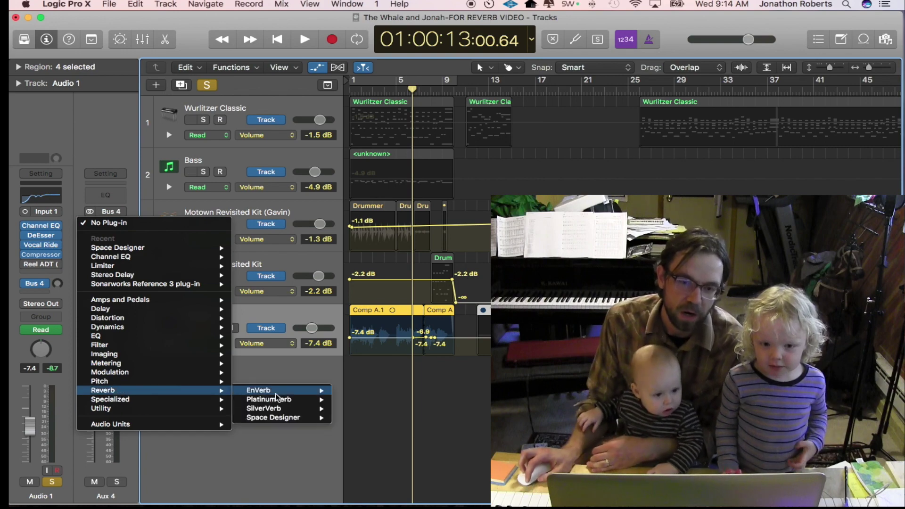
mouse_move(293, 419)
click(355, 417)
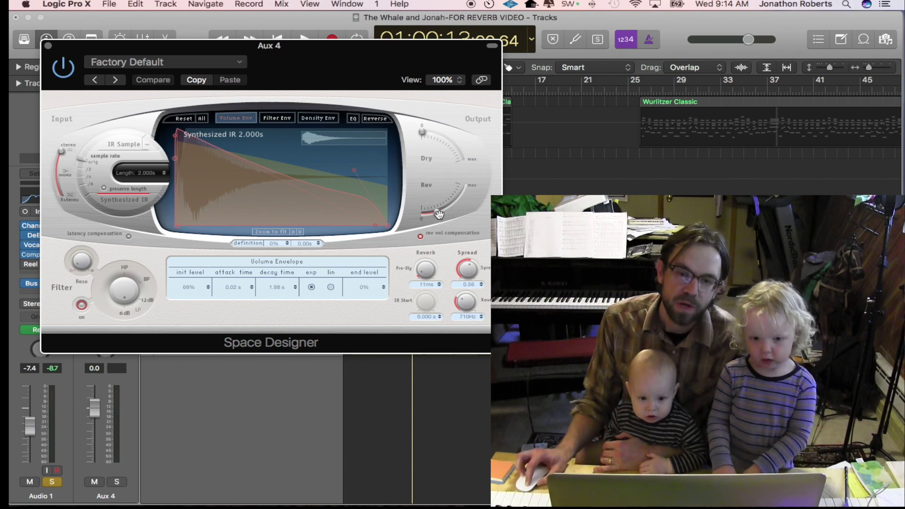
drag(439, 215, 465, 196)
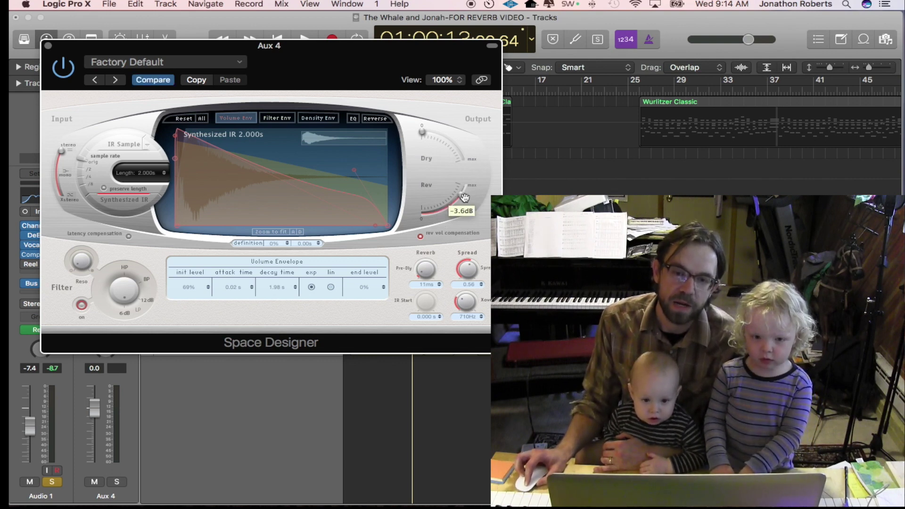
click(49, 46)
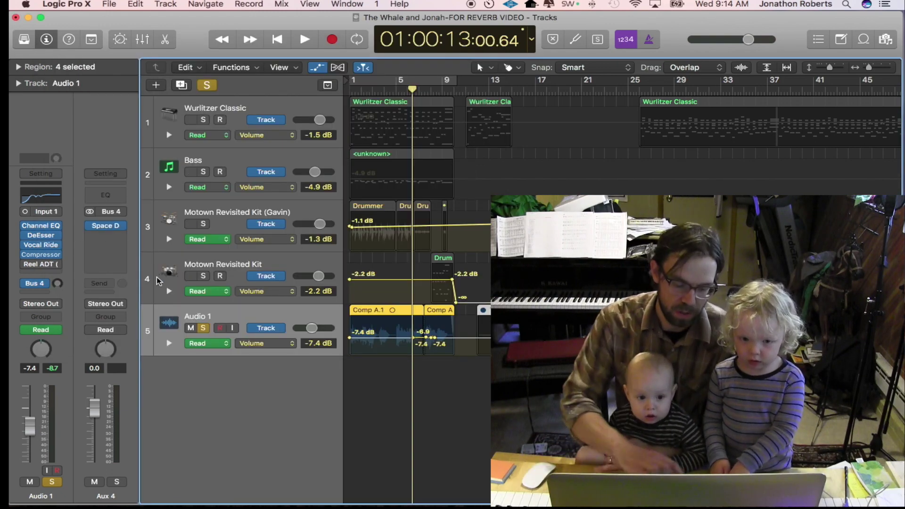
key(space)
- Cycle bars 1–9 while adjusting Audio 1's Bus 4 send, settling it at -14.4 dB
click(373, 80)
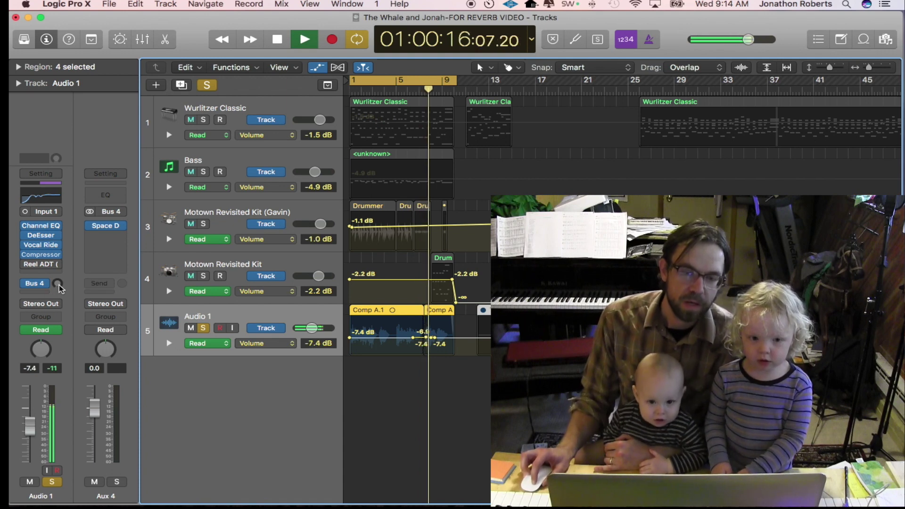
drag(58, 283, 58, 262)
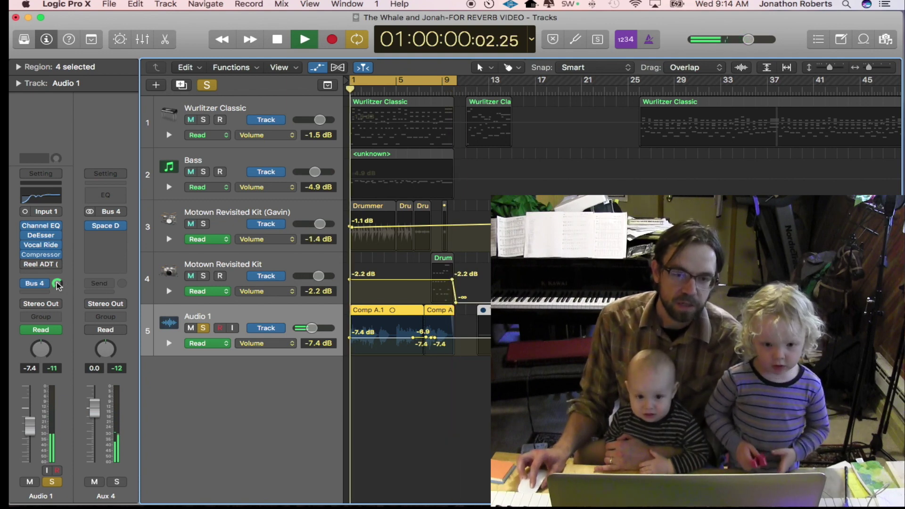
drag(58, 286, 58, 282)
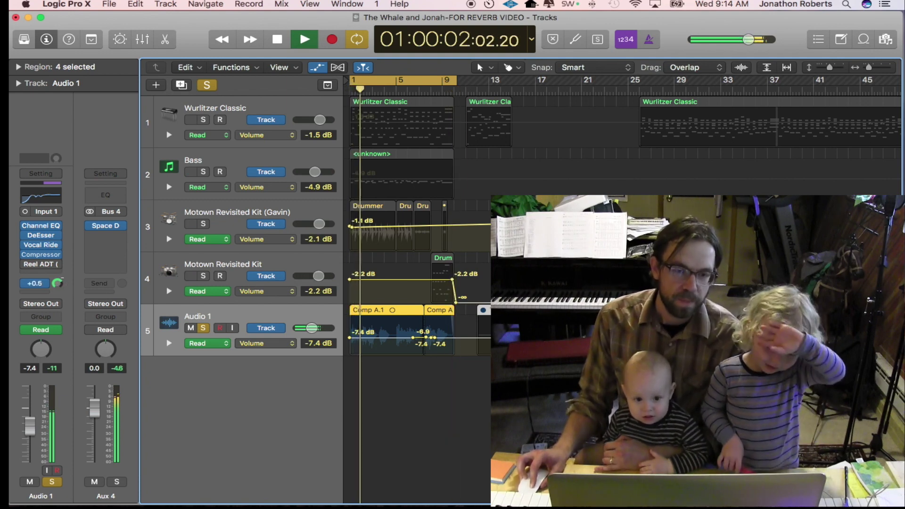
key(space)
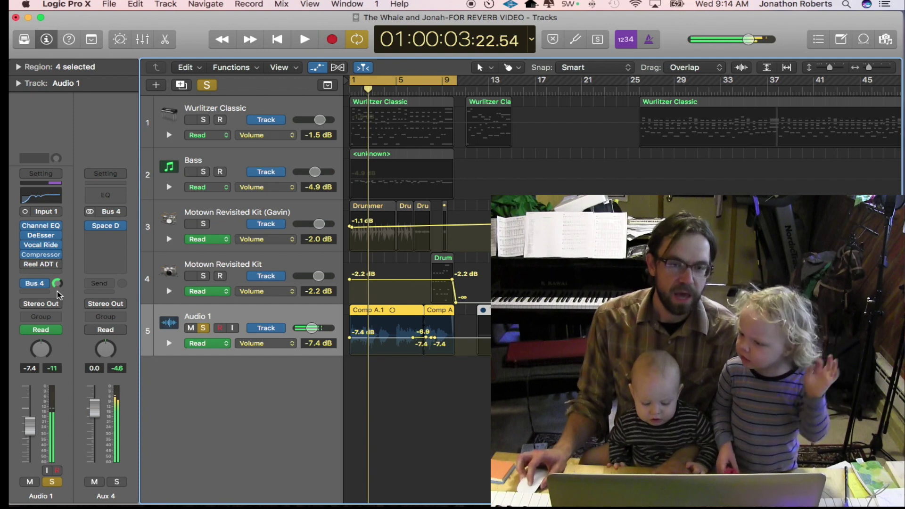
drag(58, 290, 57, 303)
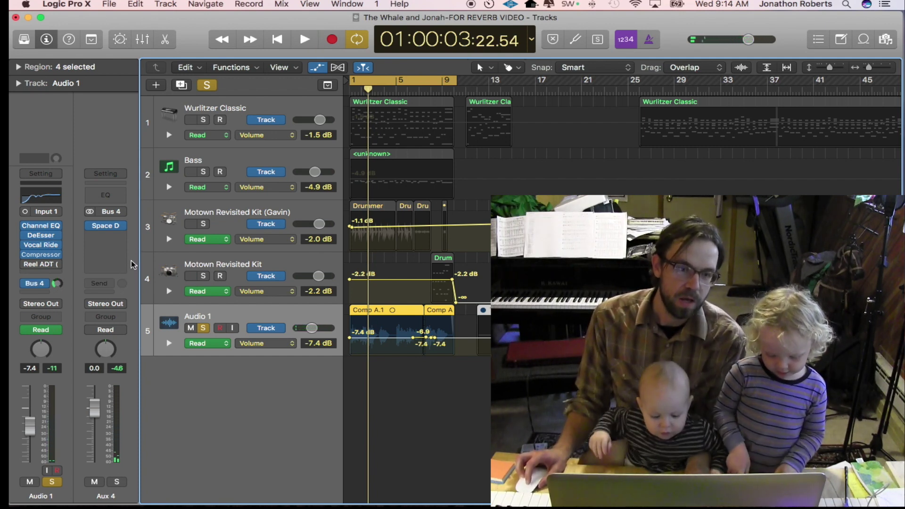
click(274, 343)
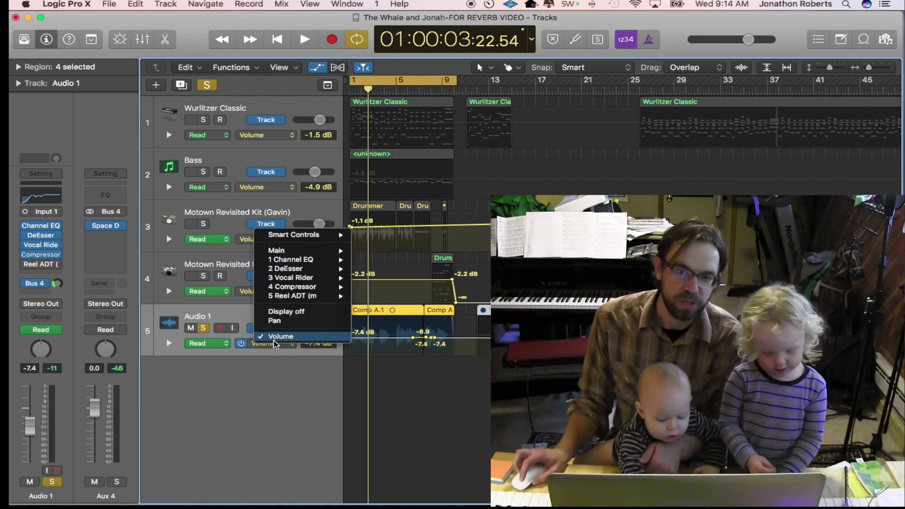
- Show Audio 1's automation lane for Send 1 to Aux 4 and hide the controls pane
mouse_move(302, 250)
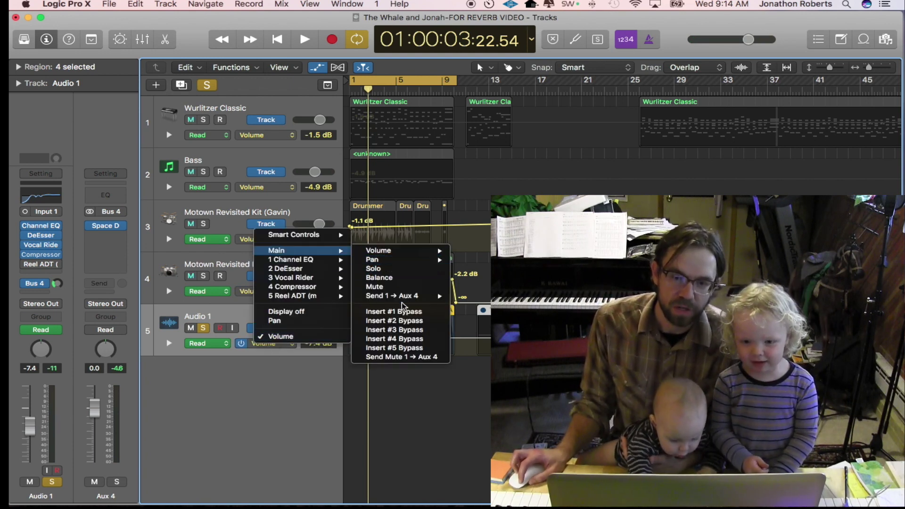
click(467, 297)
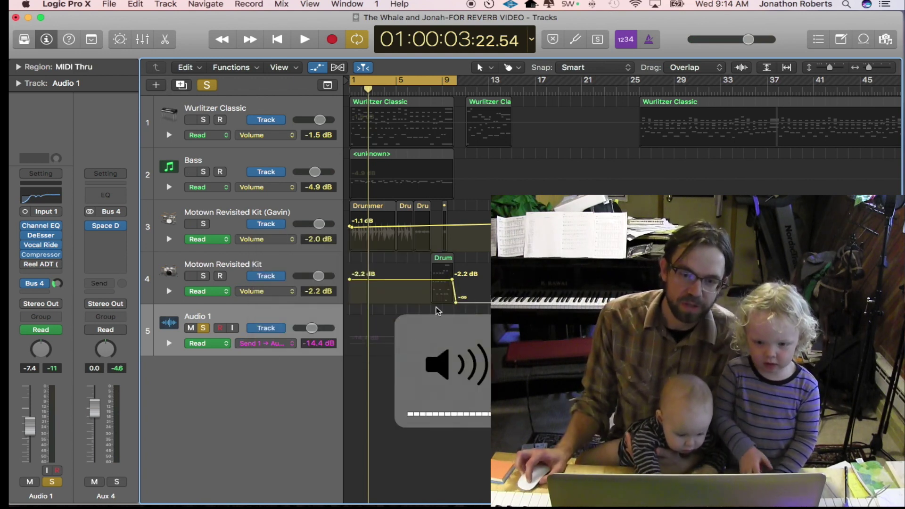
key(b)
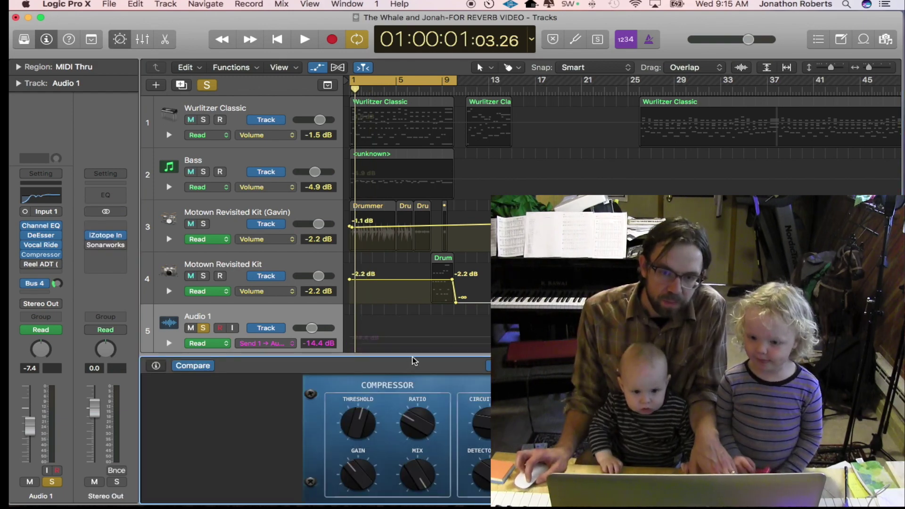
key(b)
- Draw a send automation ramp from -∞ up to -4.7 dB near bar 4 and audition it
click(414, 354)
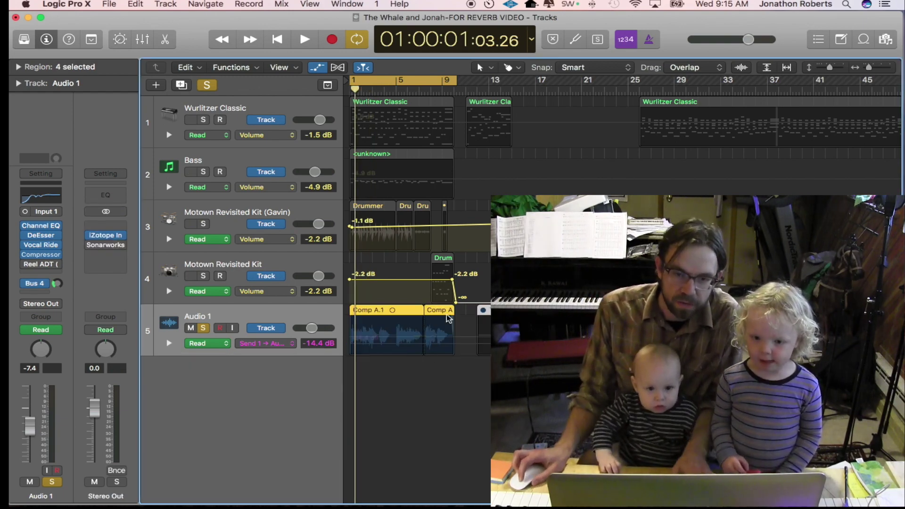
click(385, 341)
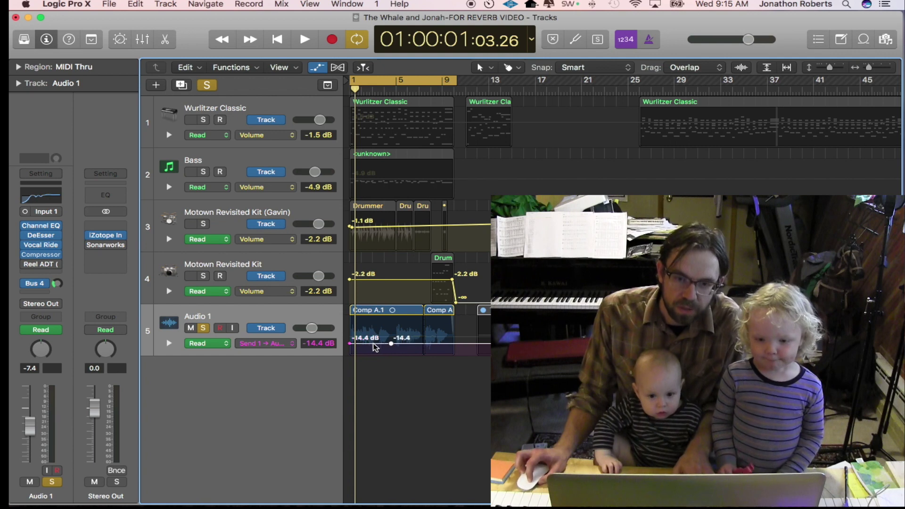
drag(380, 344, 379, 354)
key(space)
click(371, 92)
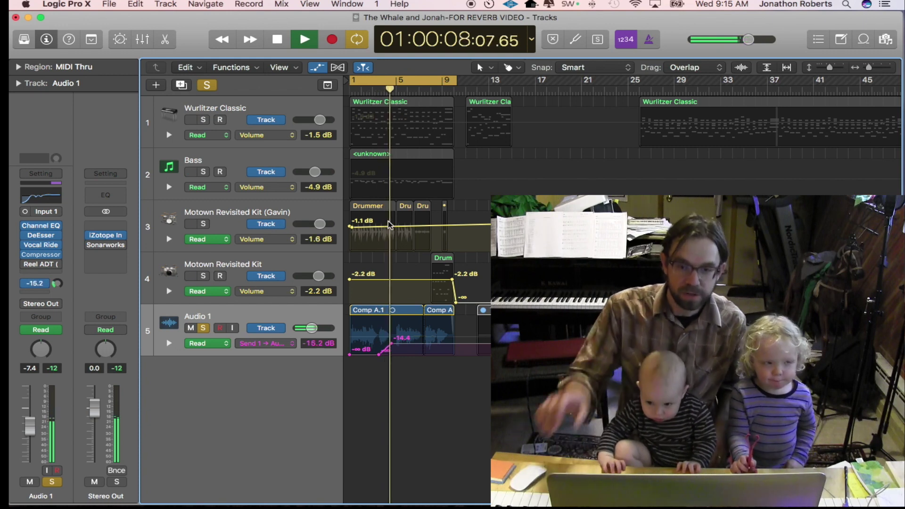
drag(411, 344, 410, 339)
key(space)
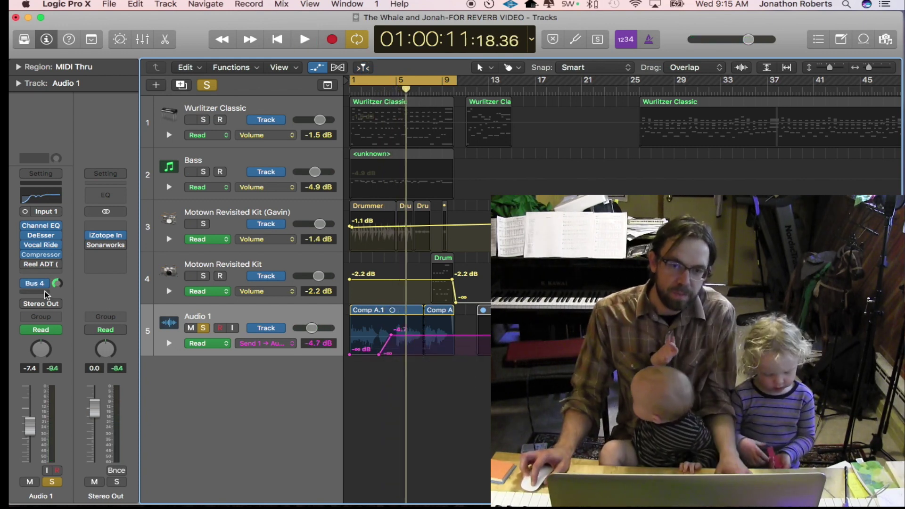
- Create a track for the Aux 4 return and lower its fader to -3.9 dB
click(56, 284)
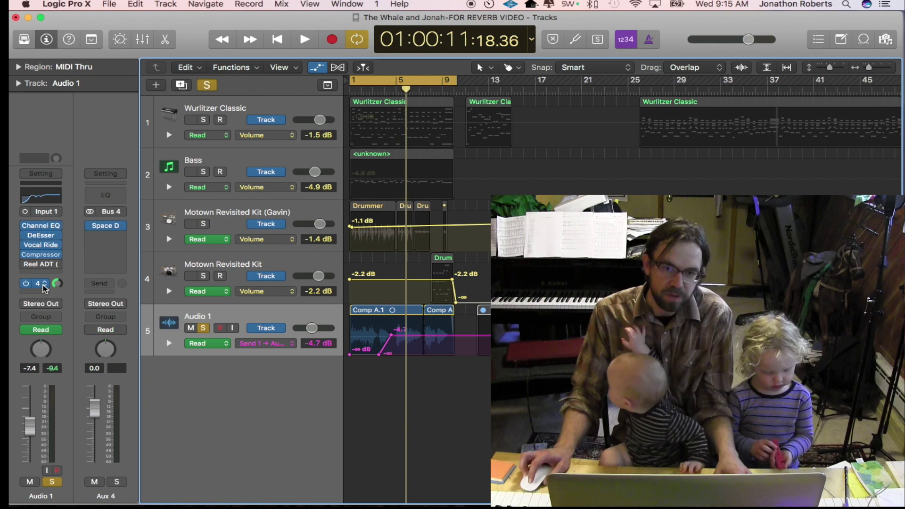
right_click(89, 277)
click(106, 278)
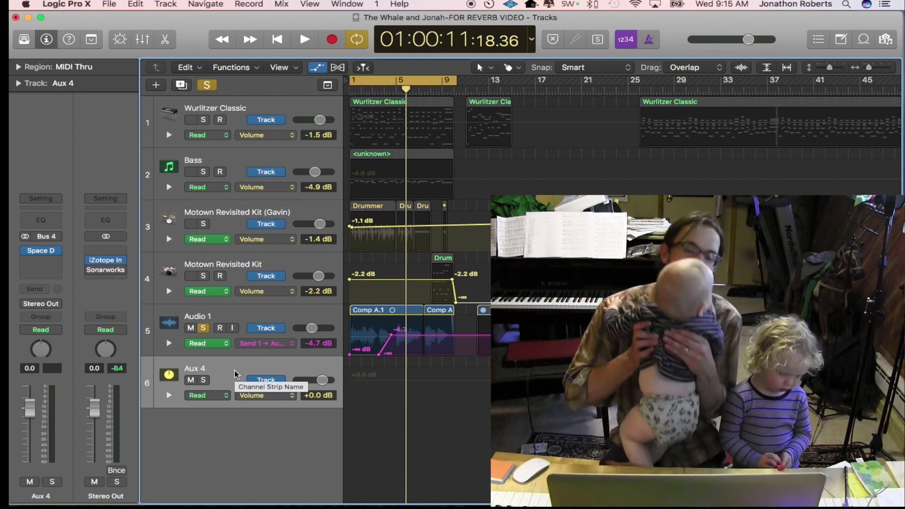
drag(322, 380, 316, 380)
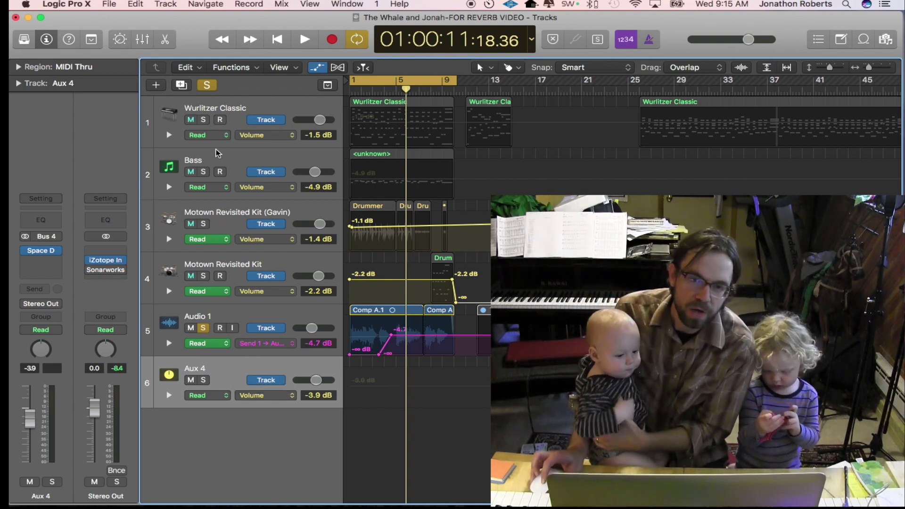
- Solo the Wurlitzer Classic track, jump to bar 1 and play it back
click(239, 126)
click(203, 120)
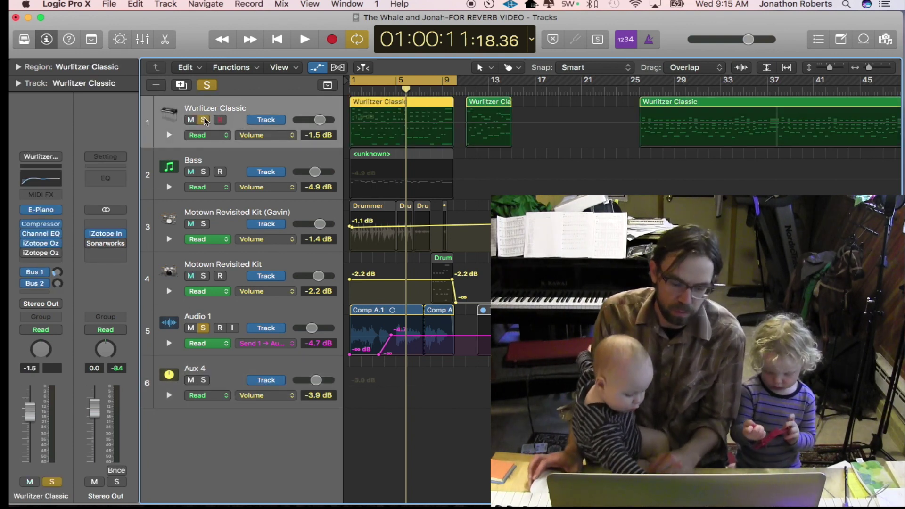
key(slash)
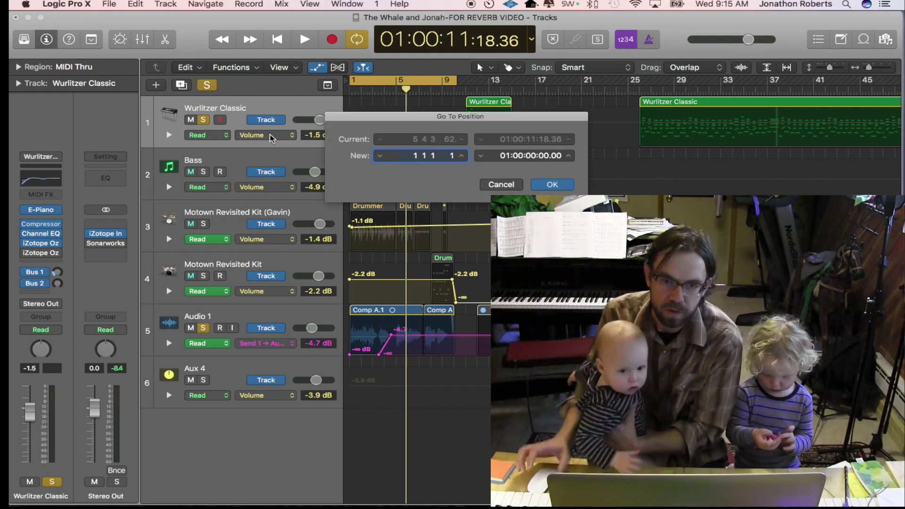
key(Return)
key(space)
key(space)
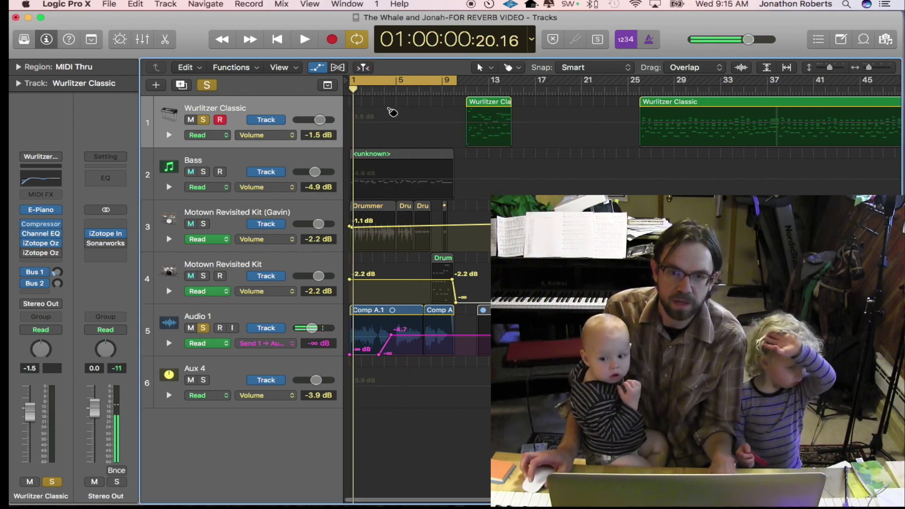
key(shift+r)
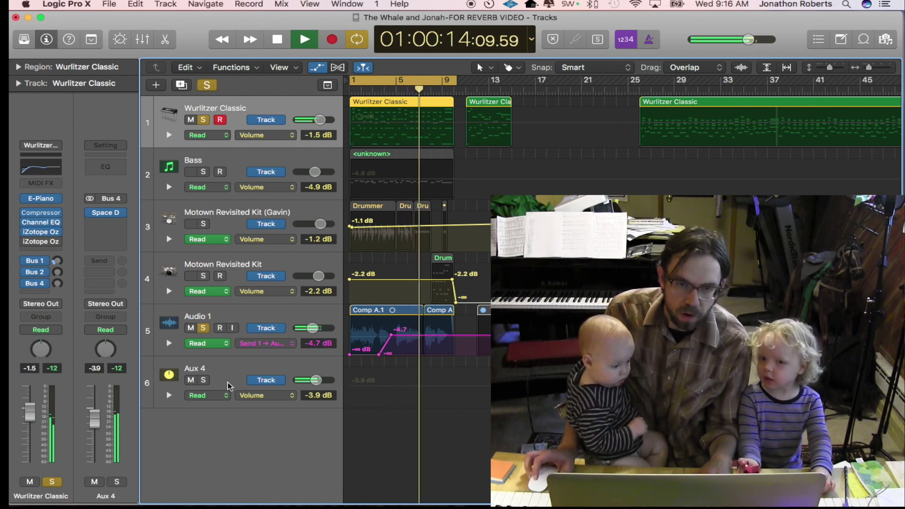
key(space)
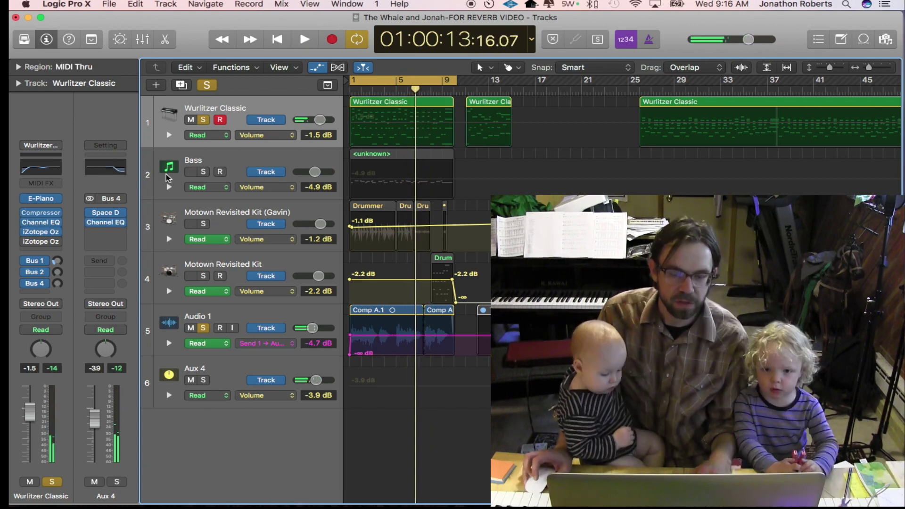